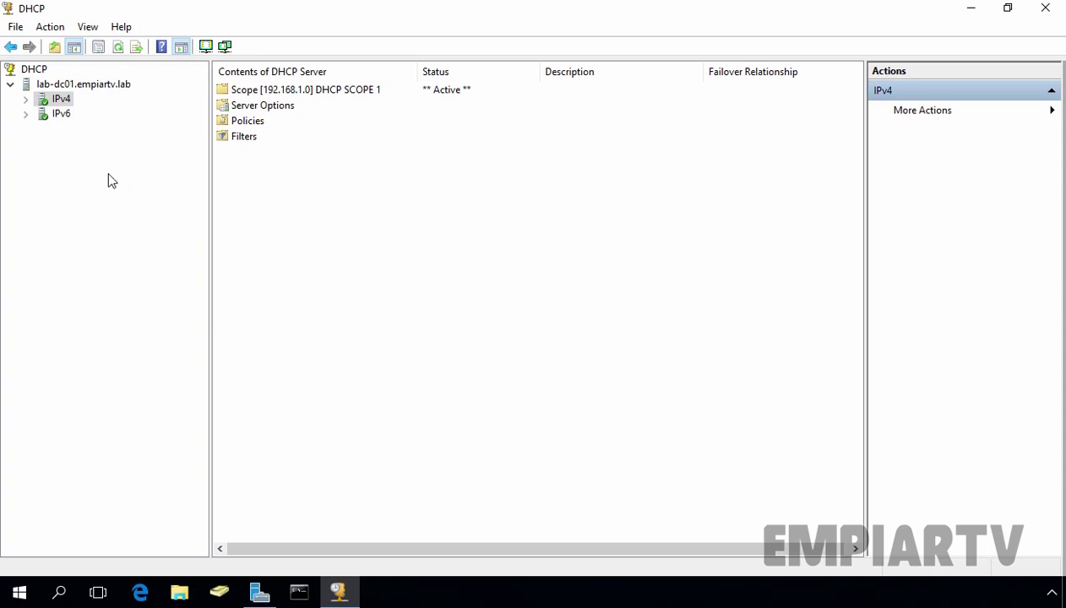
Step: Enable the IPv4 Deny MAC filter under Filters while its address list stays empty
double_click(66, 103)
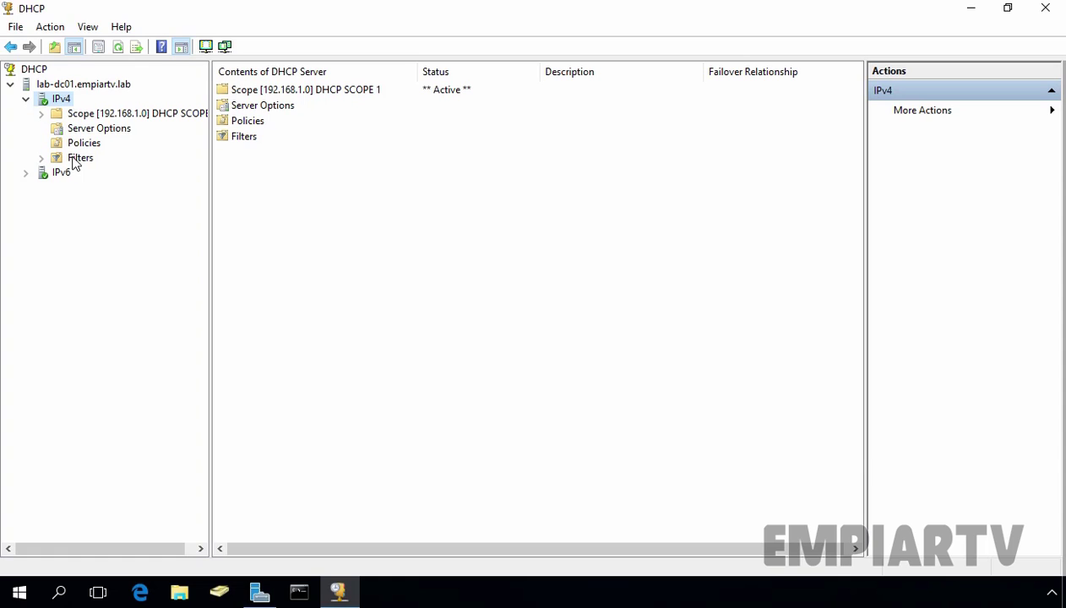
double_click(80, 158)
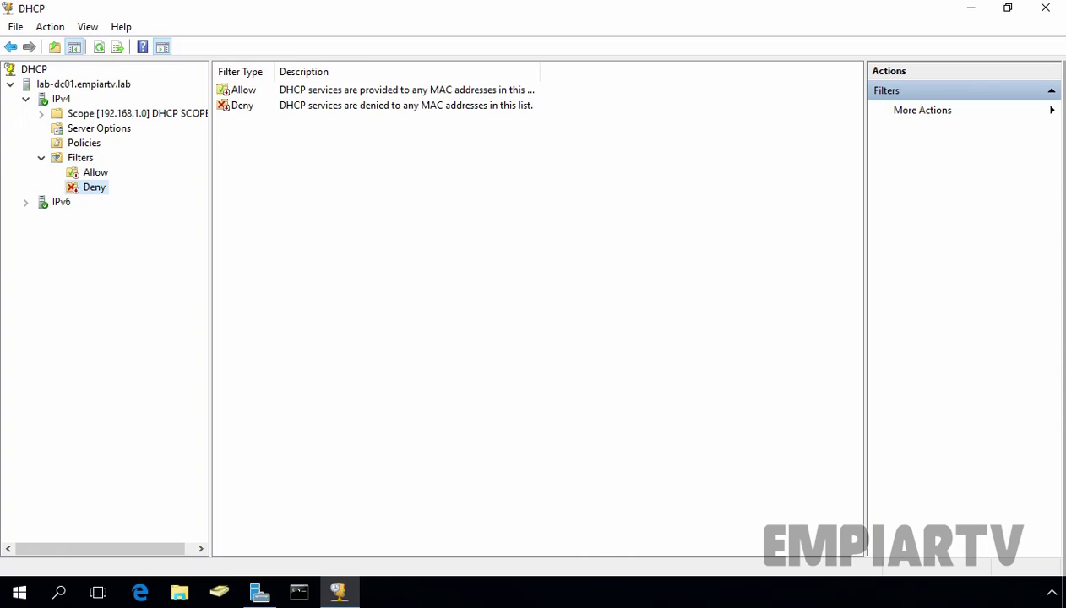
click(89, 188)
right_click(89, 194)
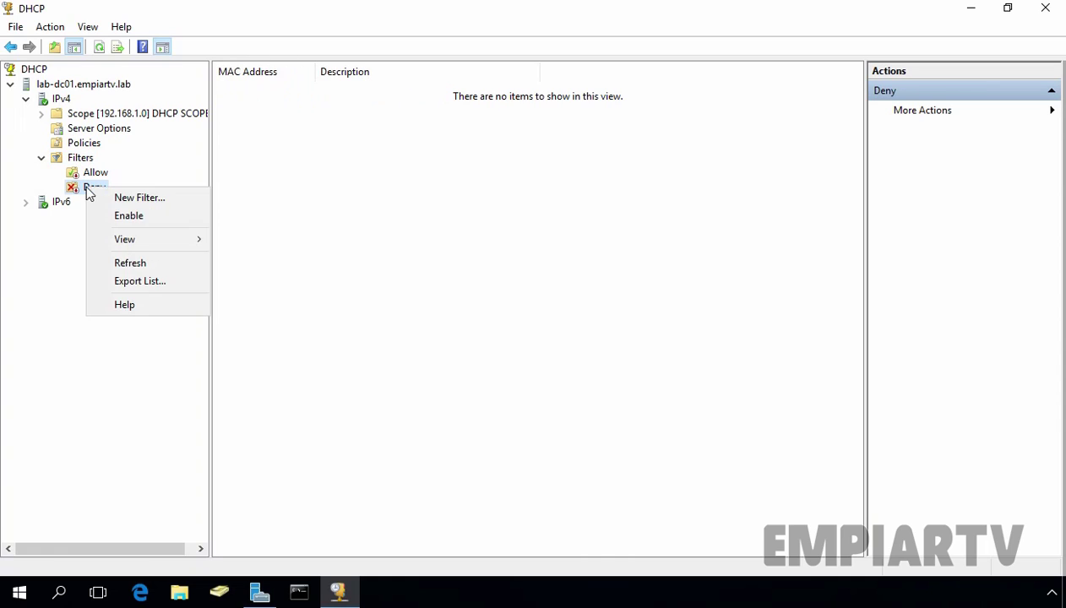
click(118, 219)
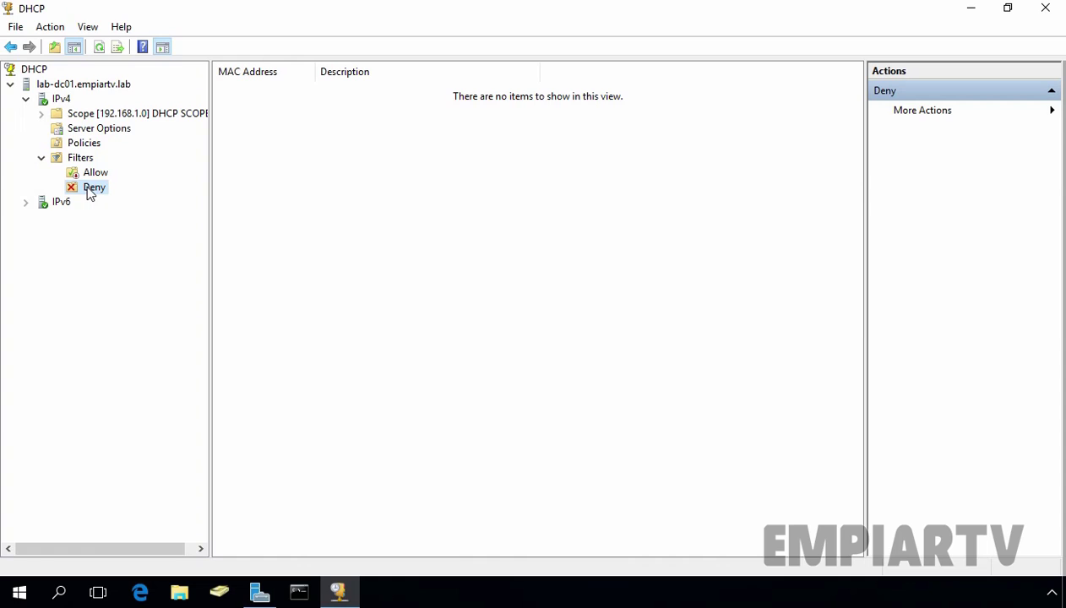
right_click(90, 193)
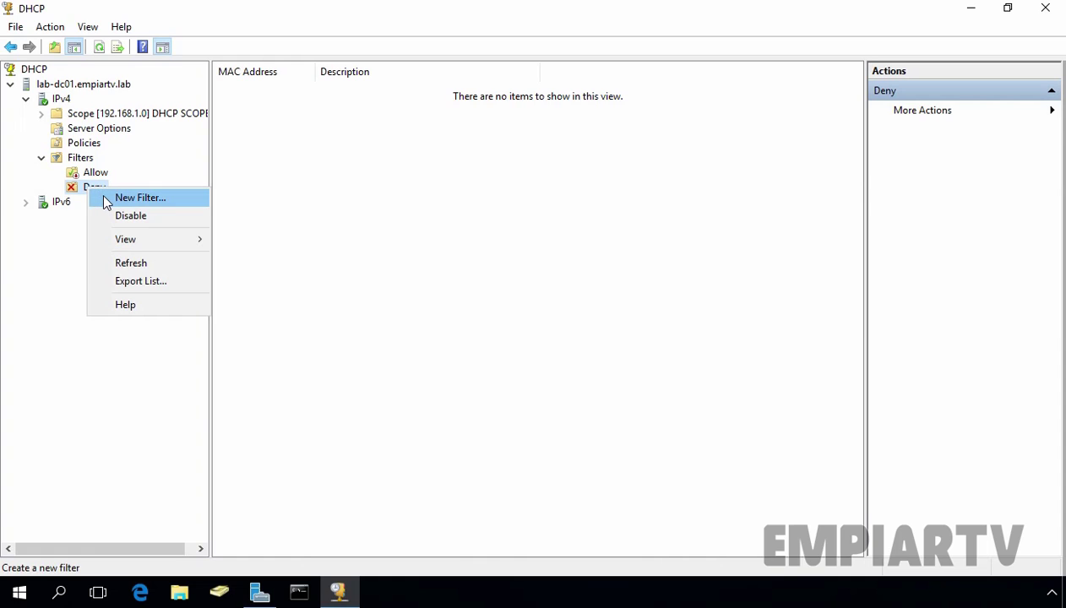
click(106, 200)
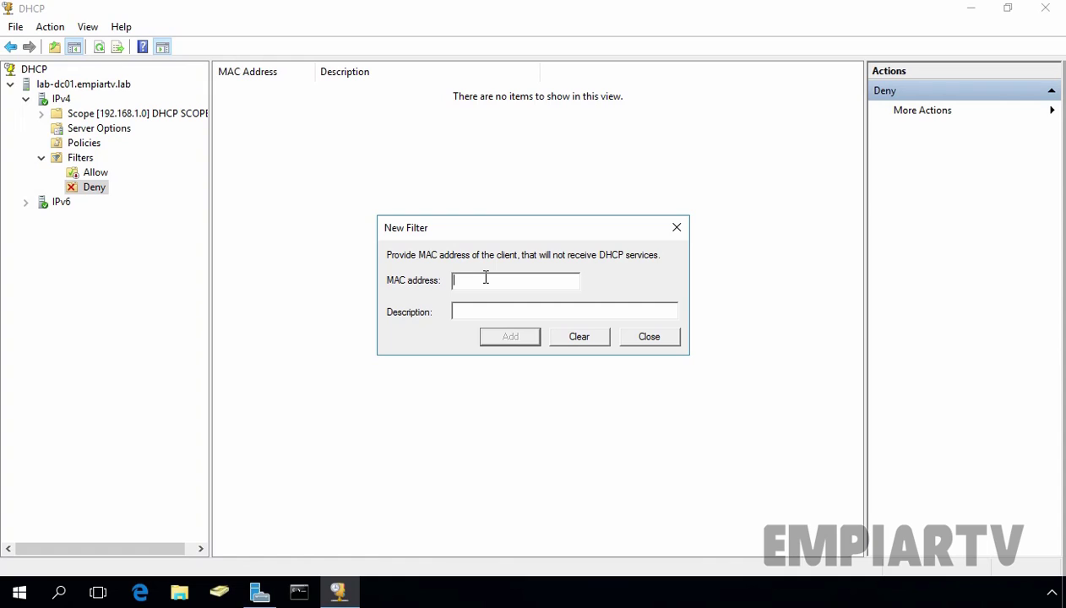
text(001122334455)
click(484, 311)
text(Demo )
text(Purpose)
click(502, 340)
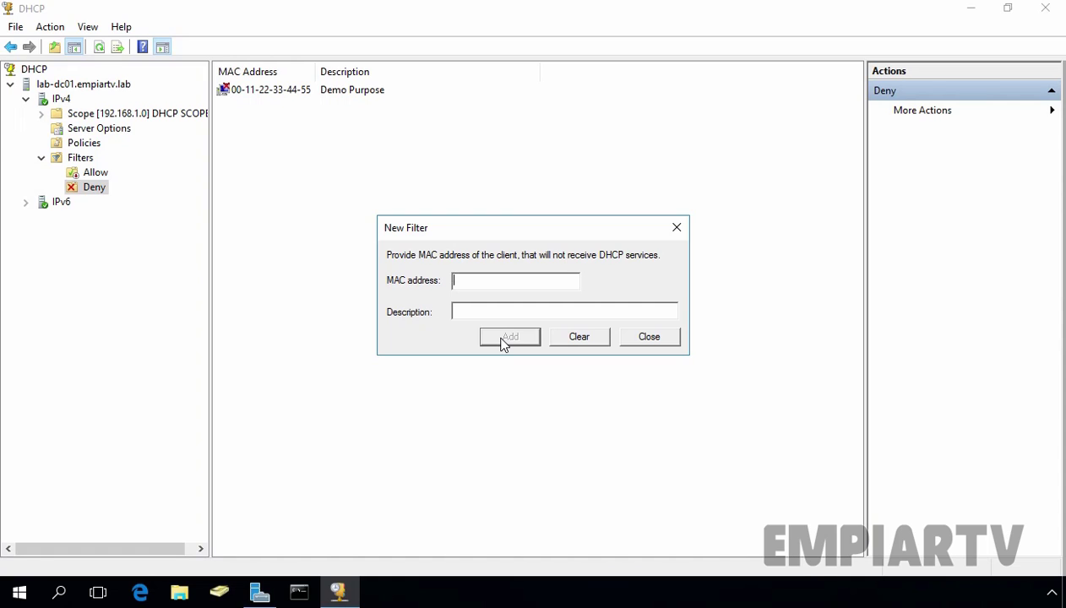
Step: Add the 192.168.1.11 lease (LAB-CLI01.empiartv.lab) from Address Leases to the Deny filter
click(646, 335)
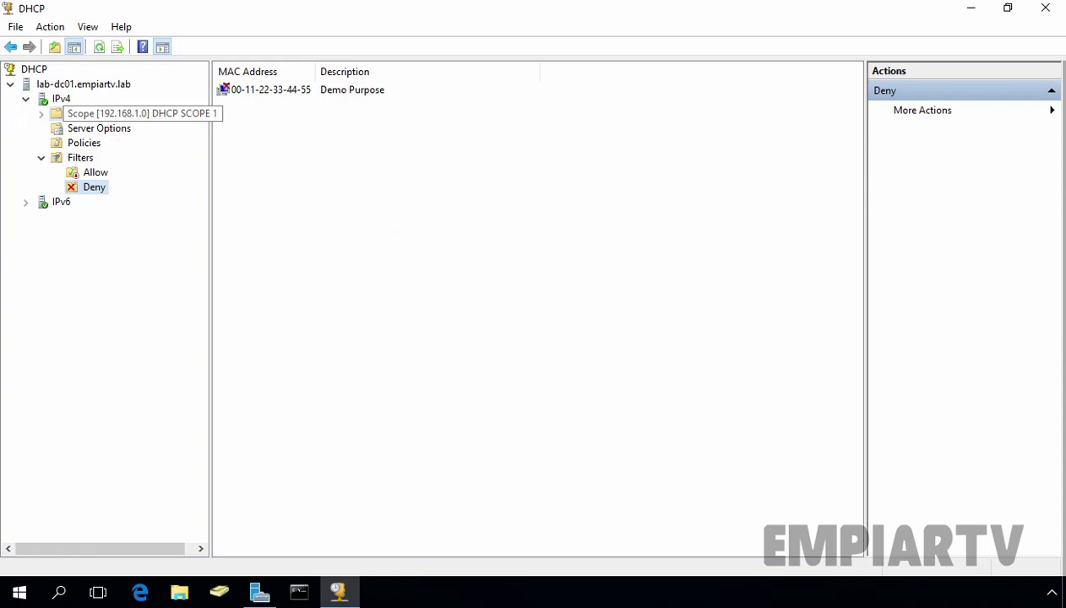
double_click(101, 113)
click(101, 143)
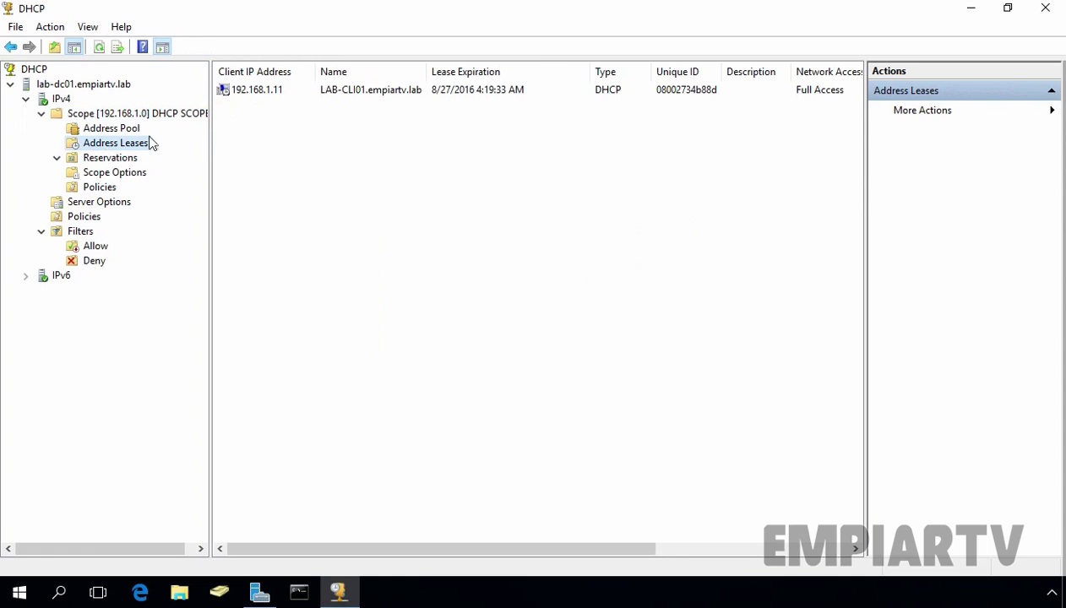
drag(518, 168, 348, 105)
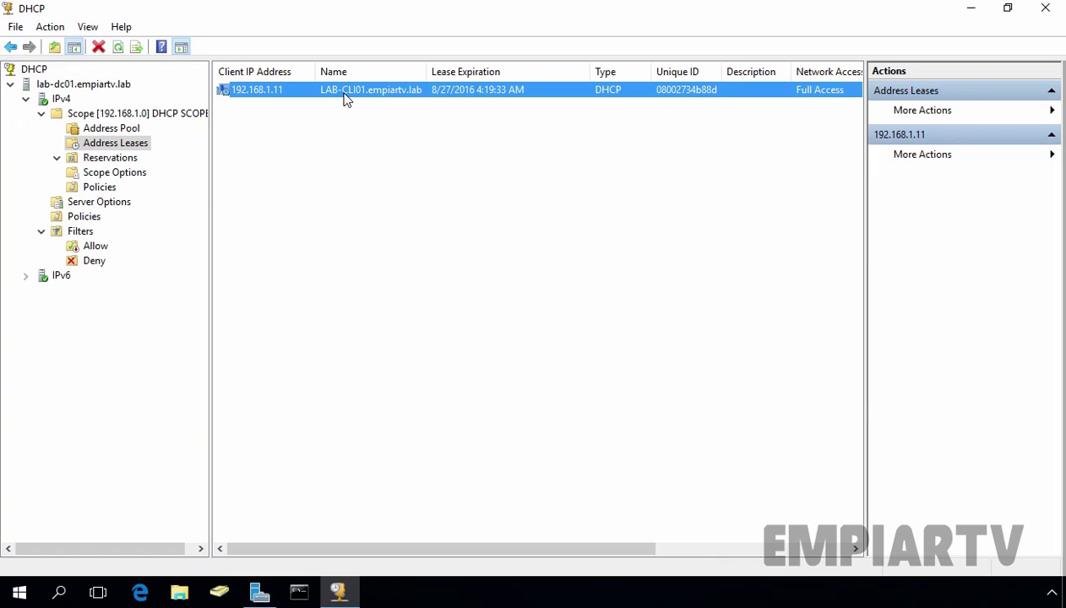
right_click(346, 99)
mouse_move(397, 103)
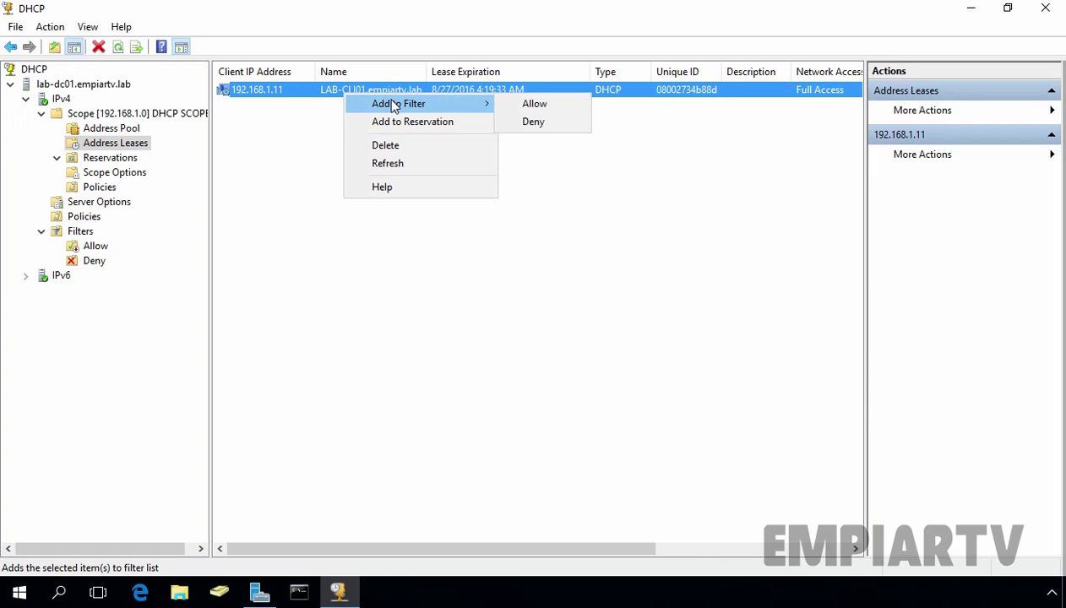
click(533, 124)
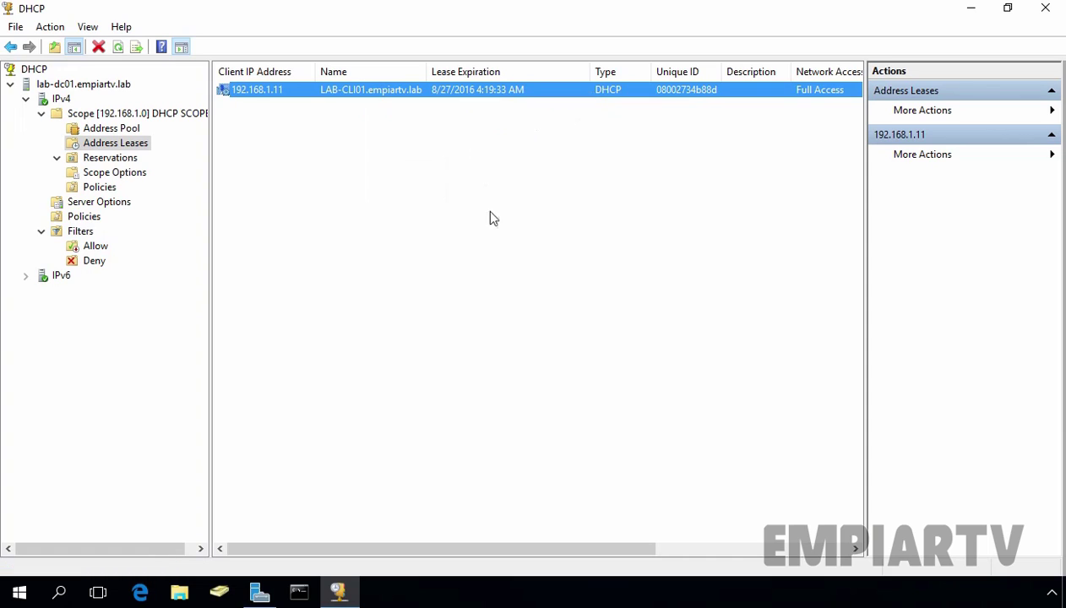
Step: Confirm the client is on the Deny list and release its IP with ipconfig /release
click(93, 261)
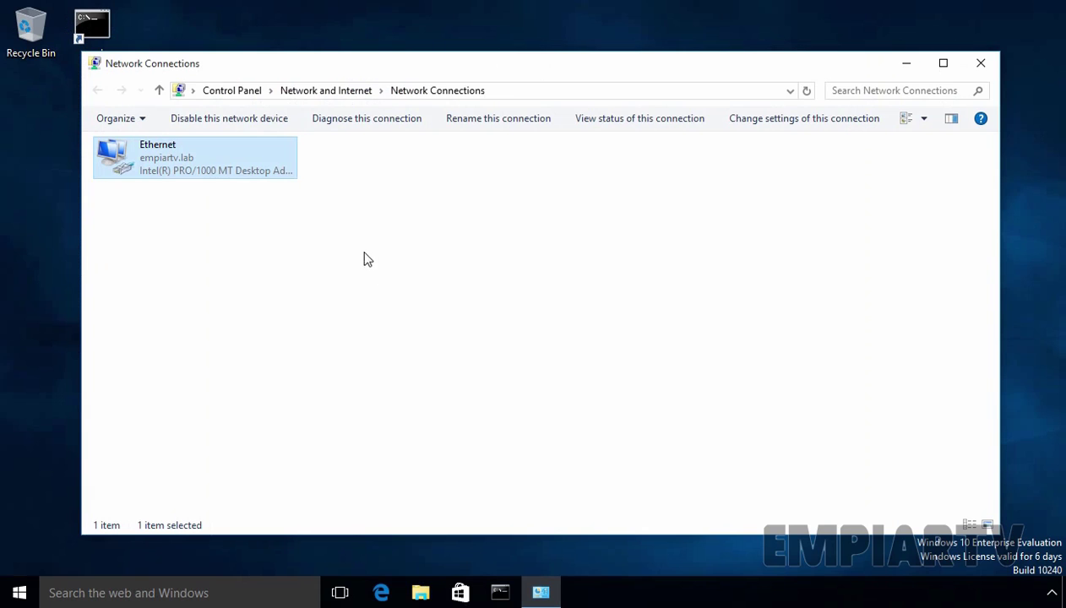
double_click(92, 25)
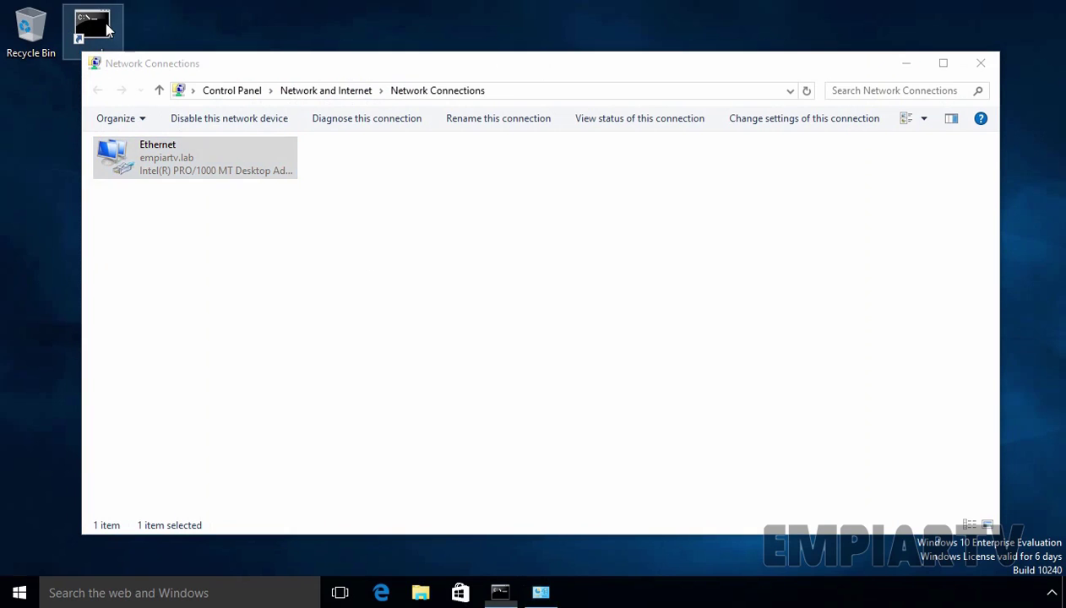
text(ipconfig /release)
key(Return)
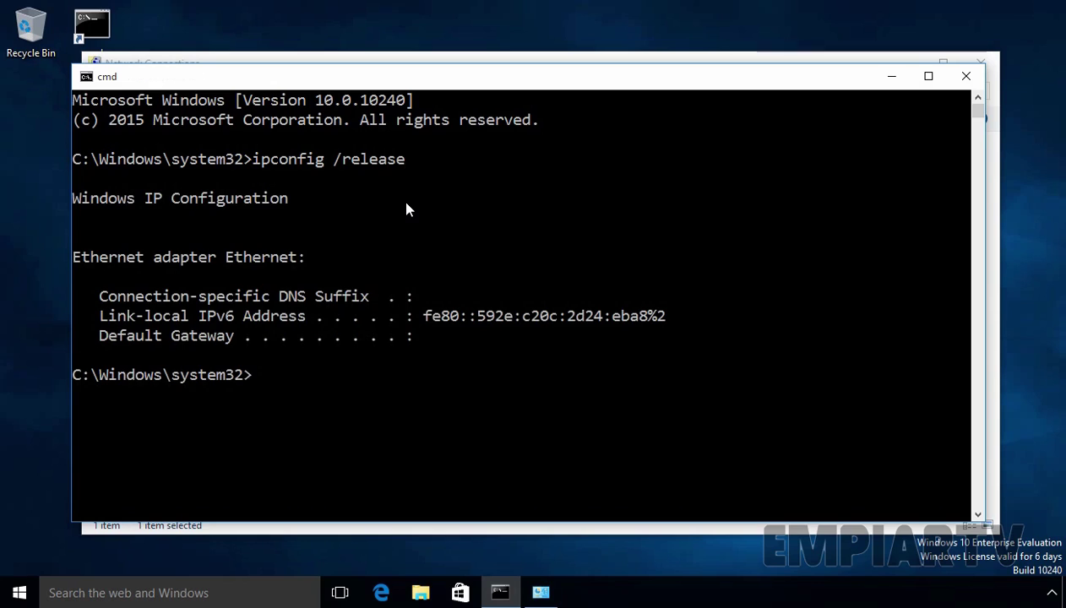
Step: Run ipconfig /renew, watch it time out, then disable the Deny filter
text(ipconfig /renew)
key(Return)
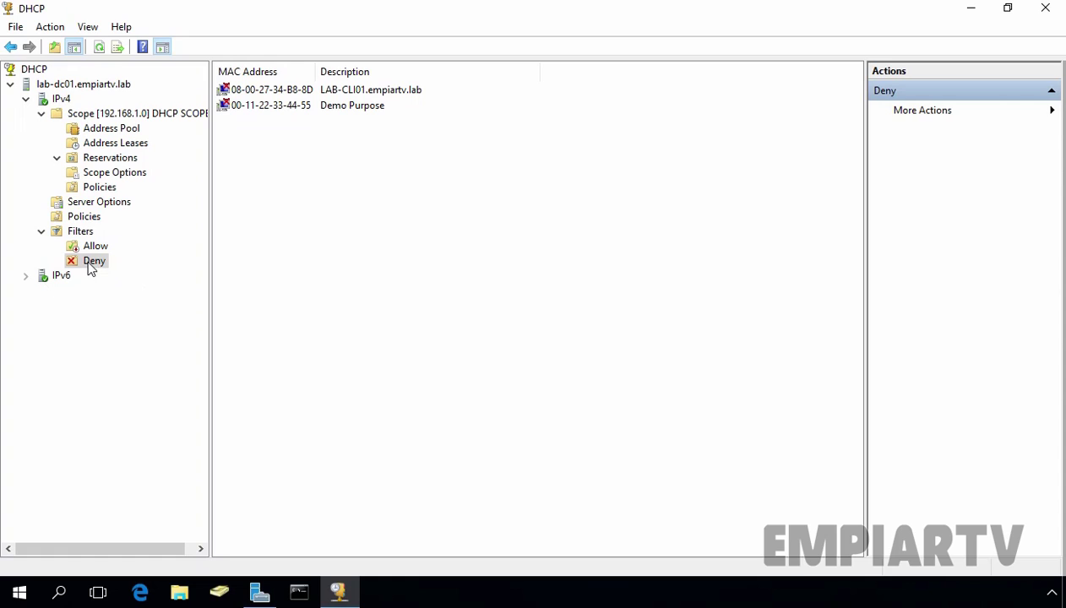
right_click(91, 269)
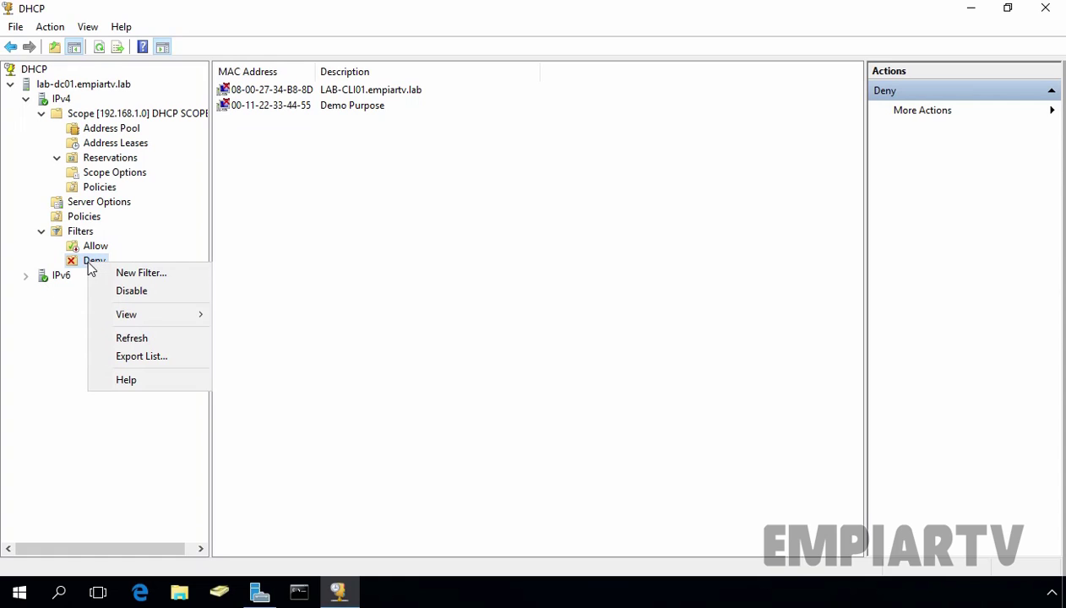
click(121, 295)
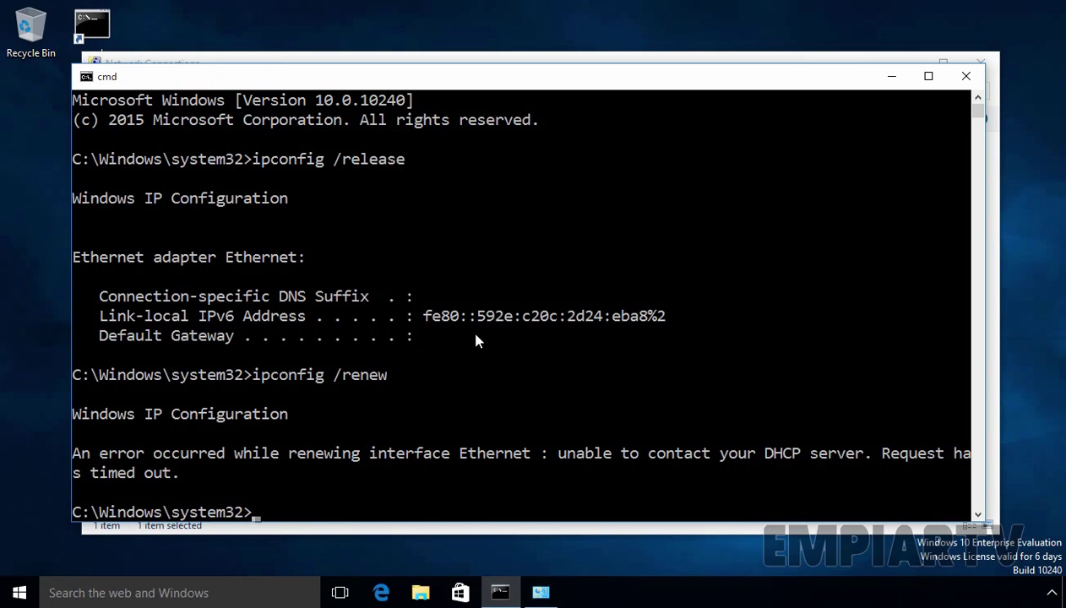
Step: Rerun ipconfig /renew now that the Deny filter is disabled
key(Up)
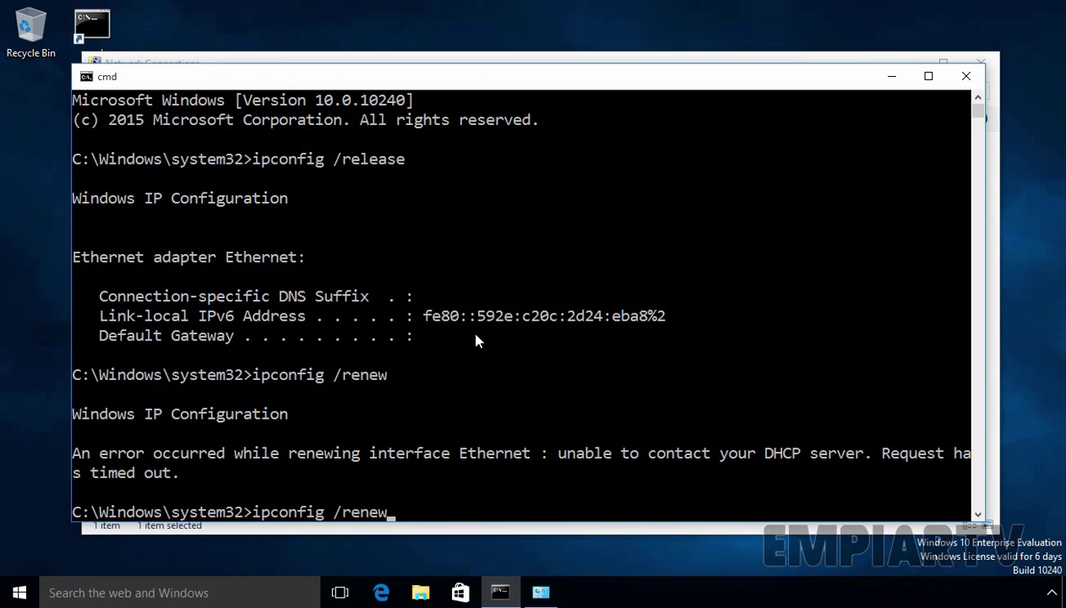
key(Return)
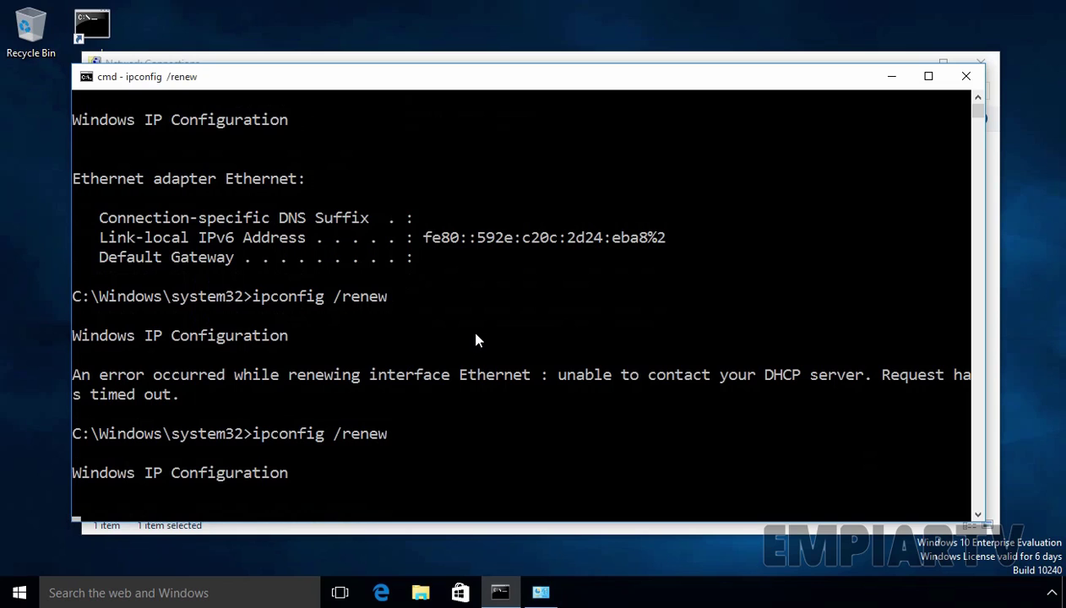